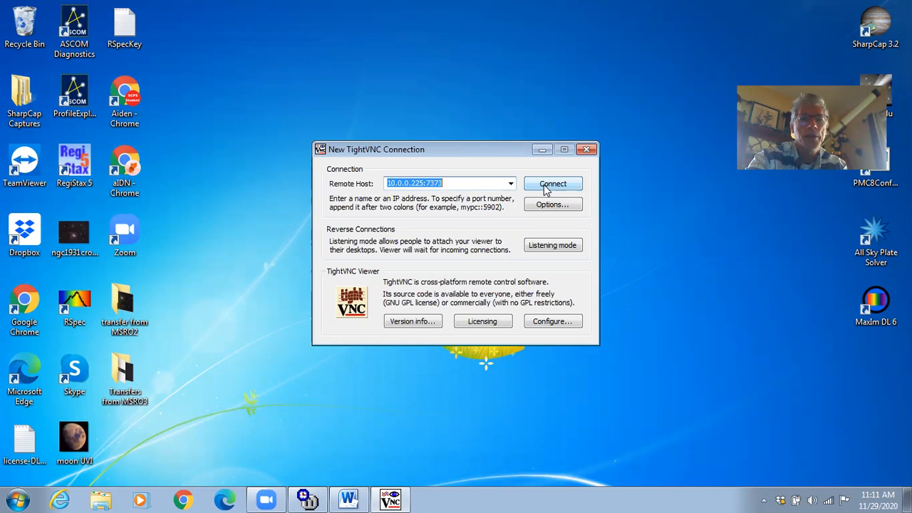
# Step: Connect to the remote host 10.0.0.225:7373 and authenticate with the VNC password
pyautogui.click(546, 185)
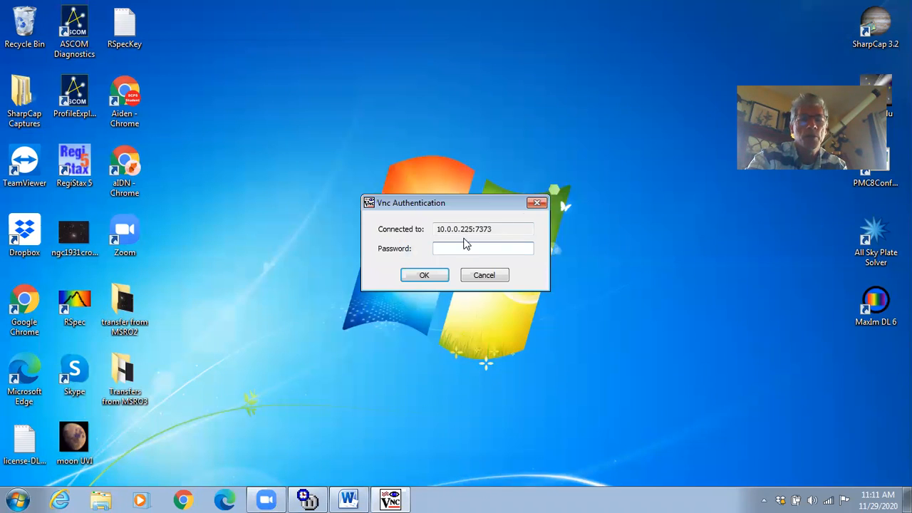
pyautogui.write('*')
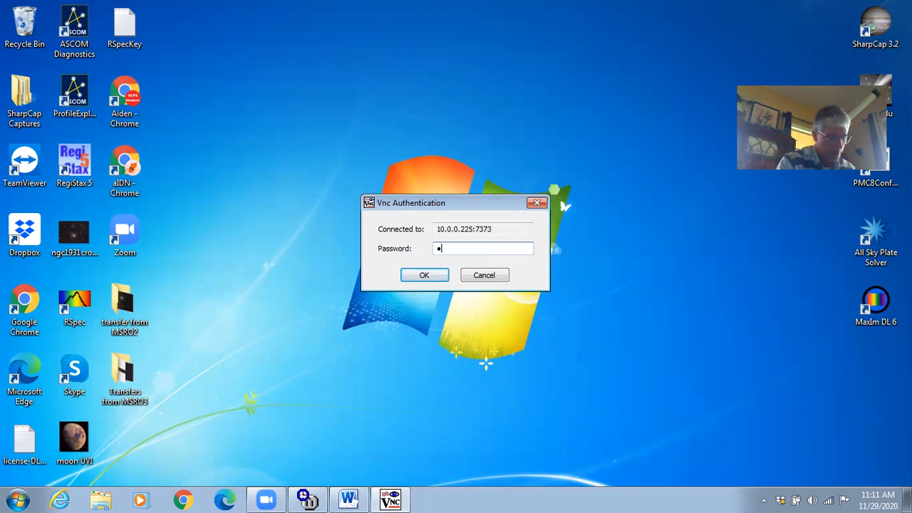
pyautogui.write('***')
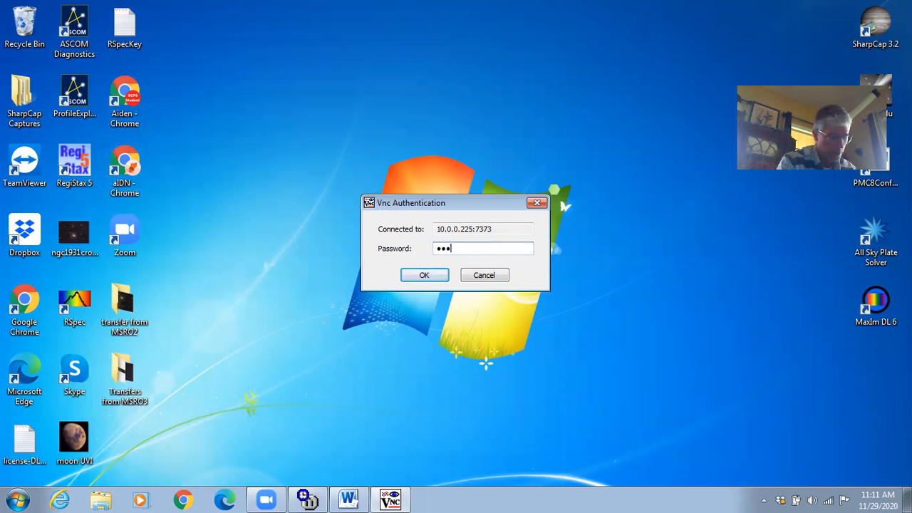
pyautogui.write('****')
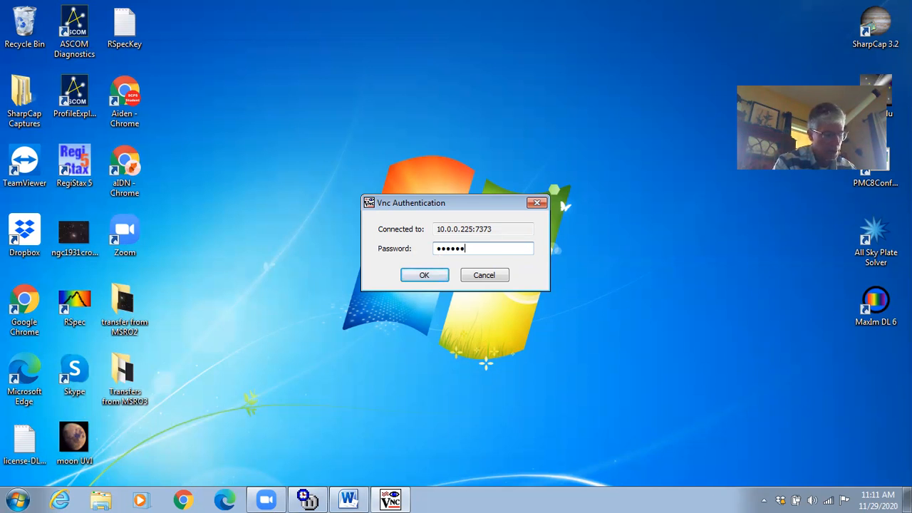
pyautogui.press('Return')
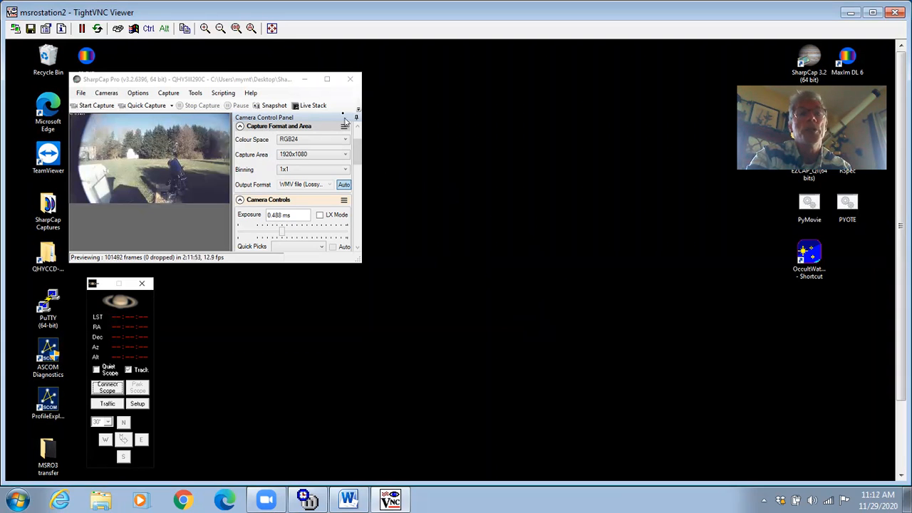
# Step: Enlarge SharpCap to view the telescope camera feed, reduce the exposure to 0.244 ms, and restore the window size
pyautogui.click(327, 79)
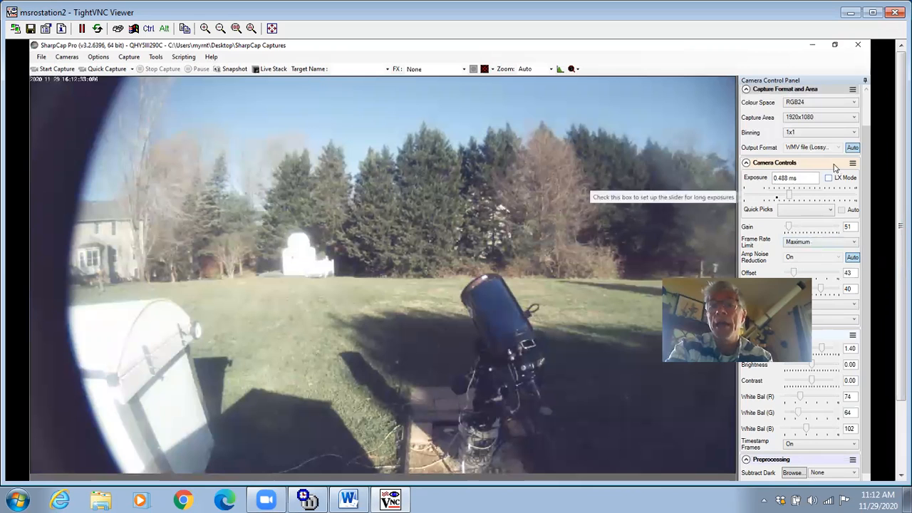
pyautogui.click(780, 198)
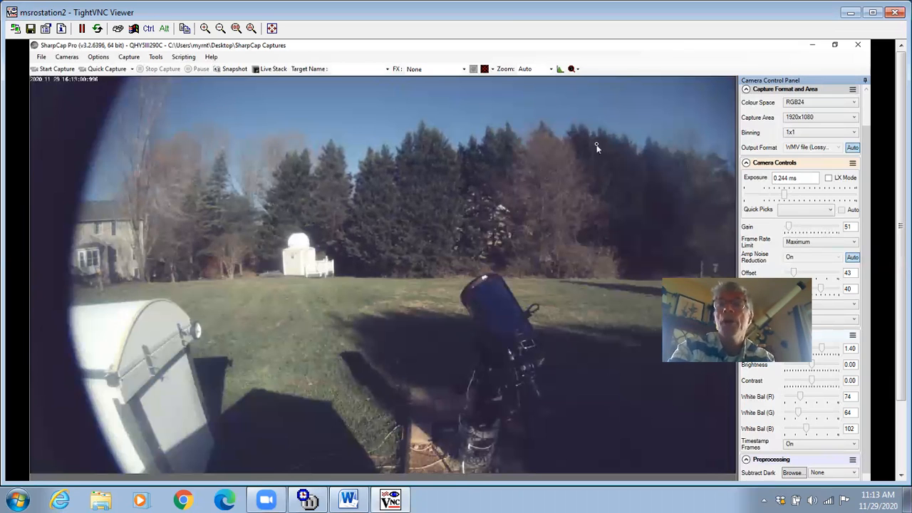
pyautogui.click(834, 47)
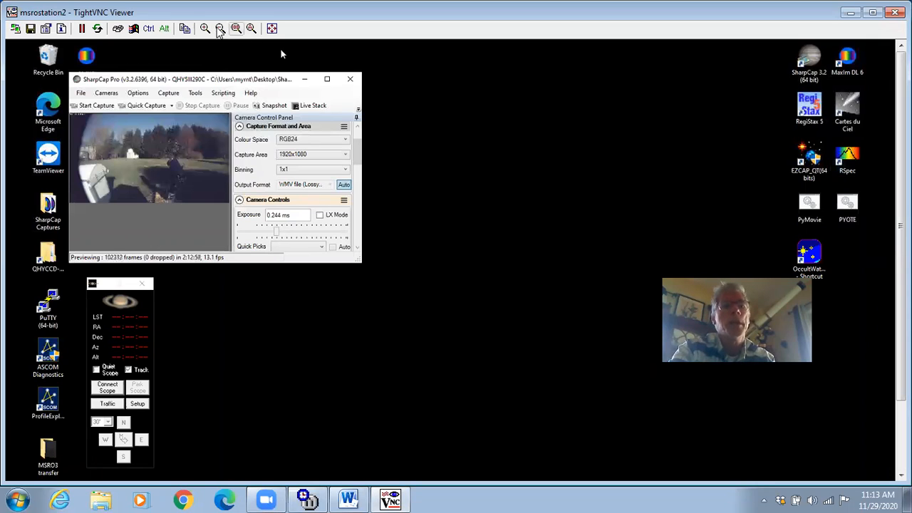
# Step: Scale the remote desktop down to check its taskbar, and maximize the viewer window with the display scaled up again
pyautogui.click(220, 29)
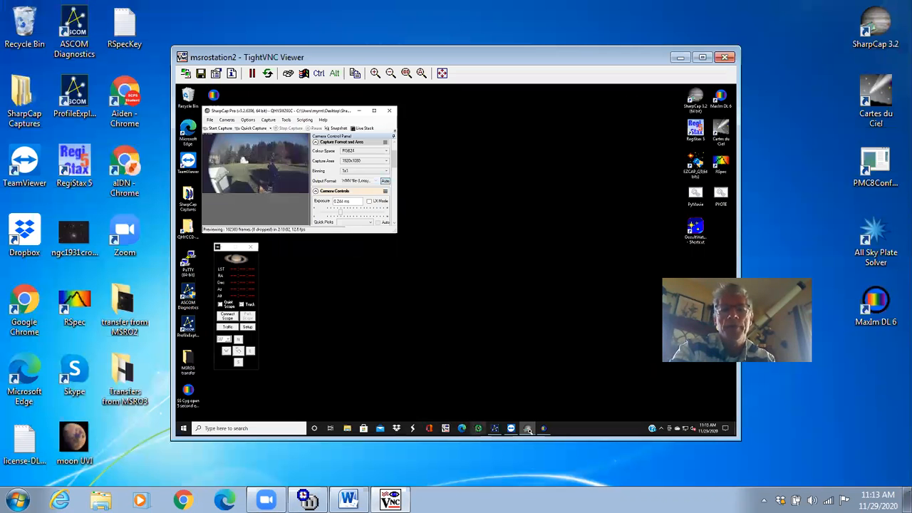
pyautogui.moveTo(528, 429)
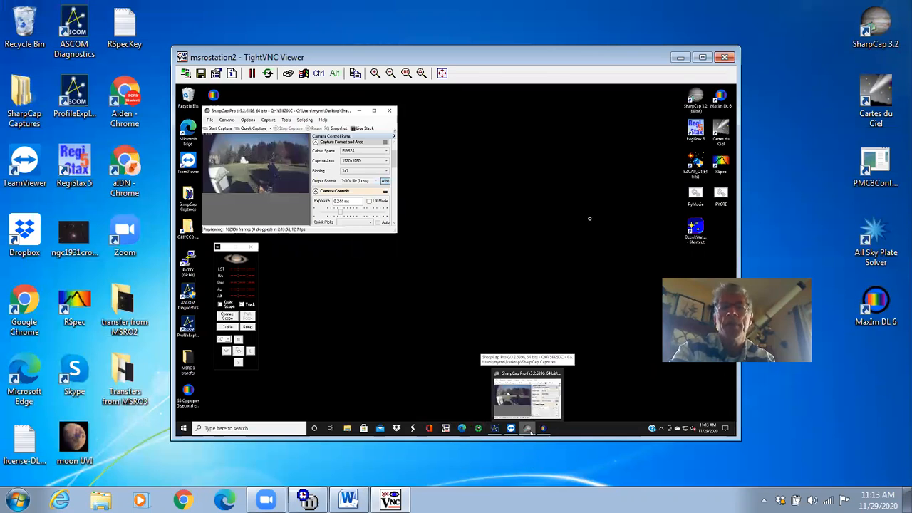
pyautogui.click(702, 59)
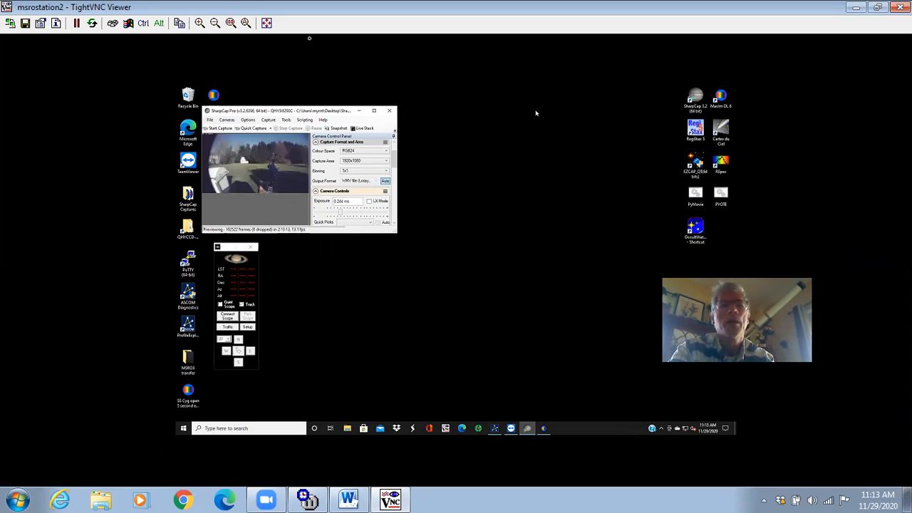
pyautogui.click(200, 23)
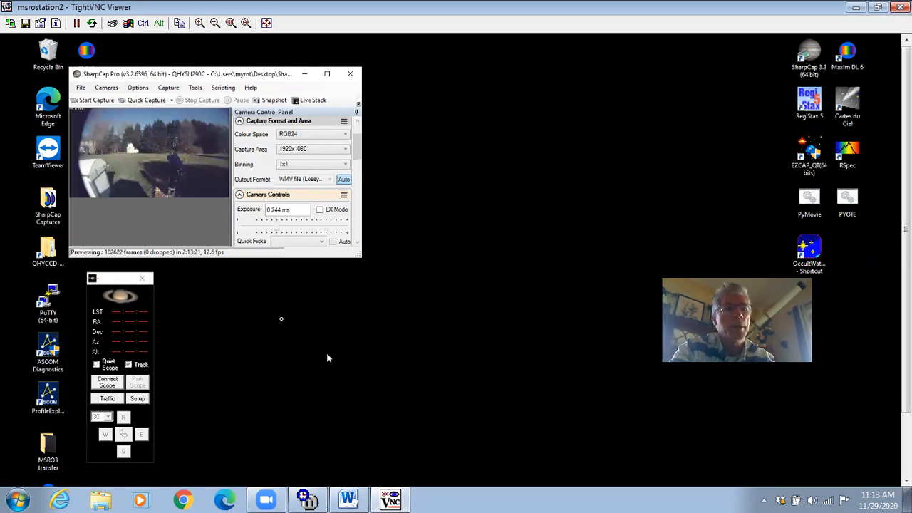
# Step: Connect the scope in the POTH hub and place the hand controller window beside the hub
pyautogui.click(107, 383)
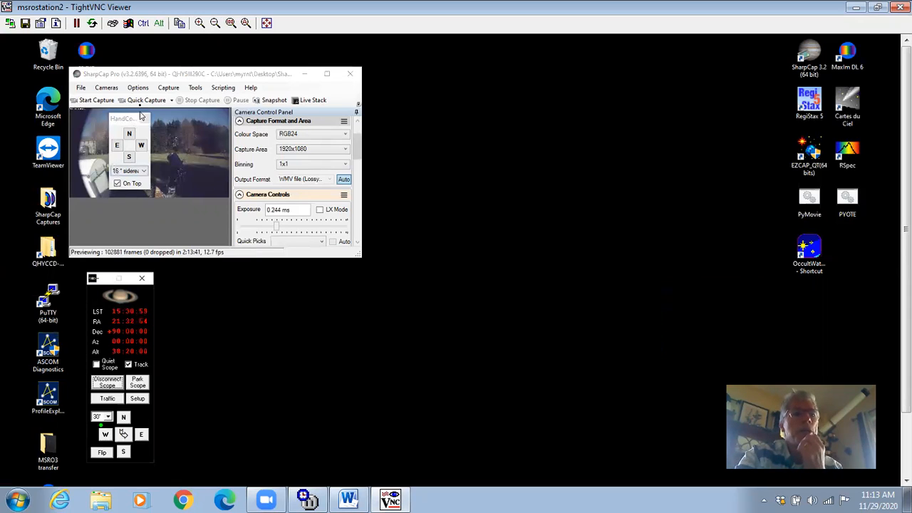
pyautogui.moveTo(126, 121); pyautogui.dragTo(178, 392)
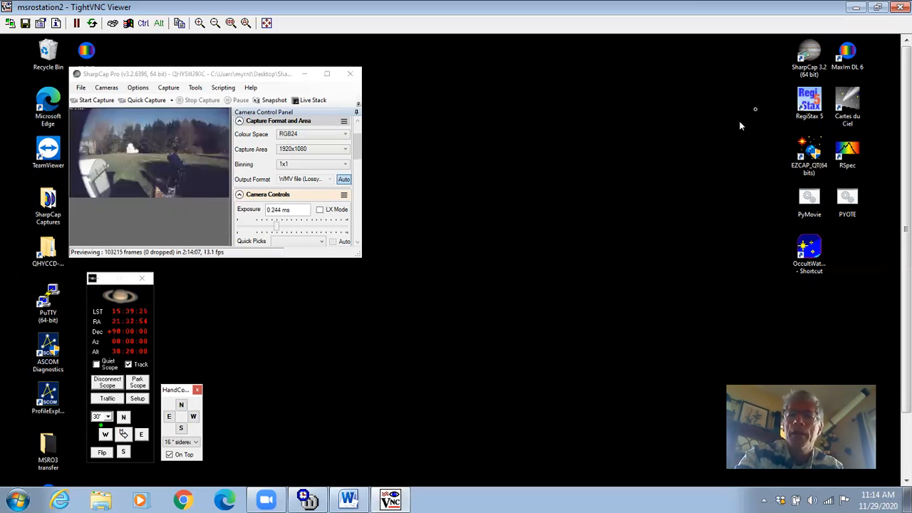
# Step: Switch to MaxIm DL, connect the POTH Hub telescope in the Observatory setup, and try to connect the Moonlite focuser
pyautogui.doubleClick(850, 69)
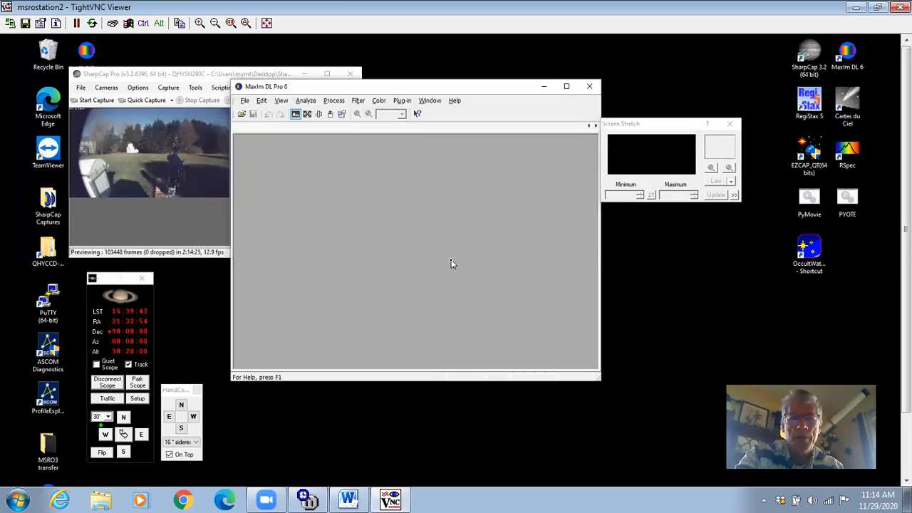
pyautogui.click(328, 116)
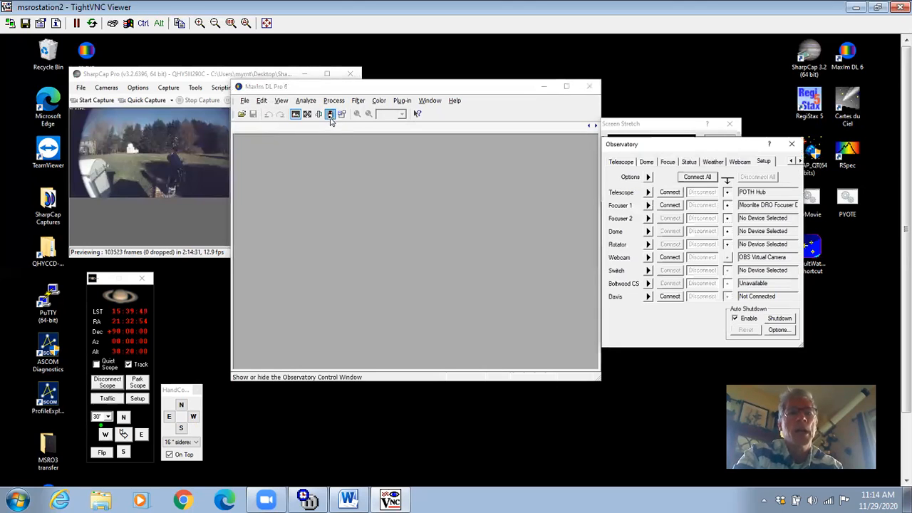
pyautogui.click(670, 194)
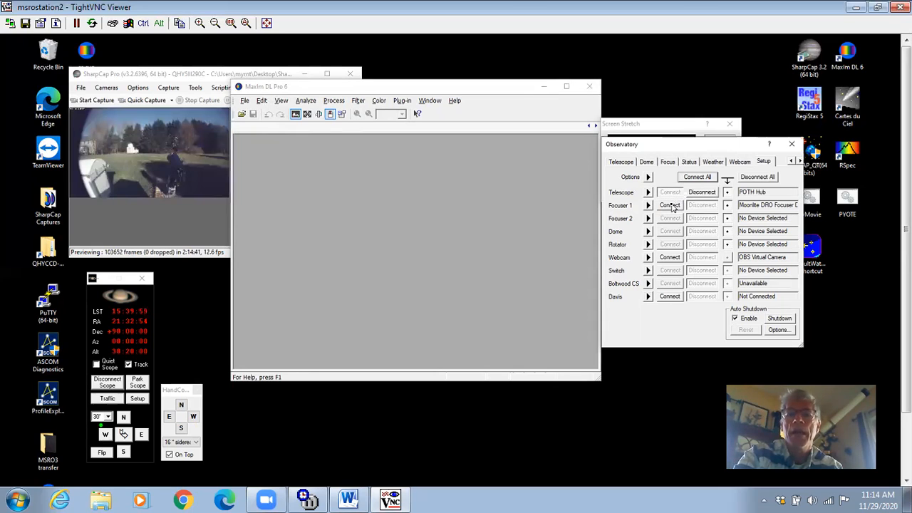
pyautogui.click(670, 205)
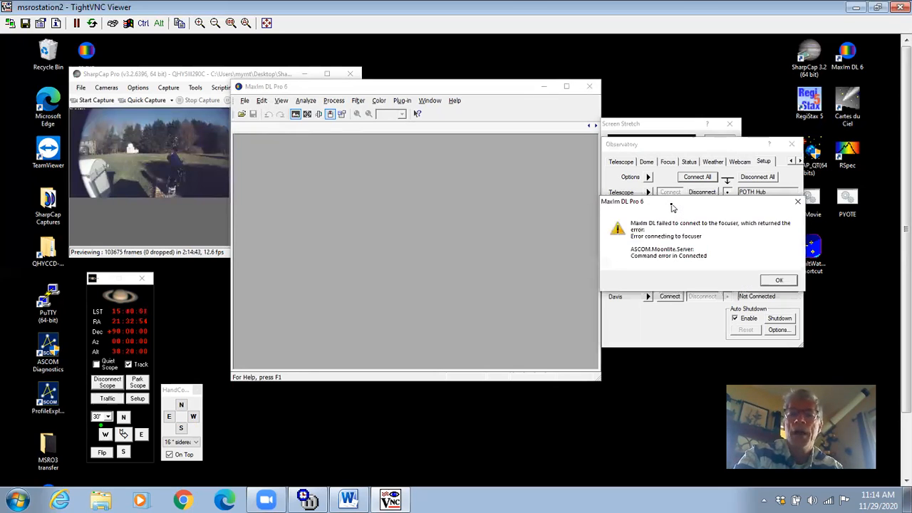
pyautogui.click(780, 280)
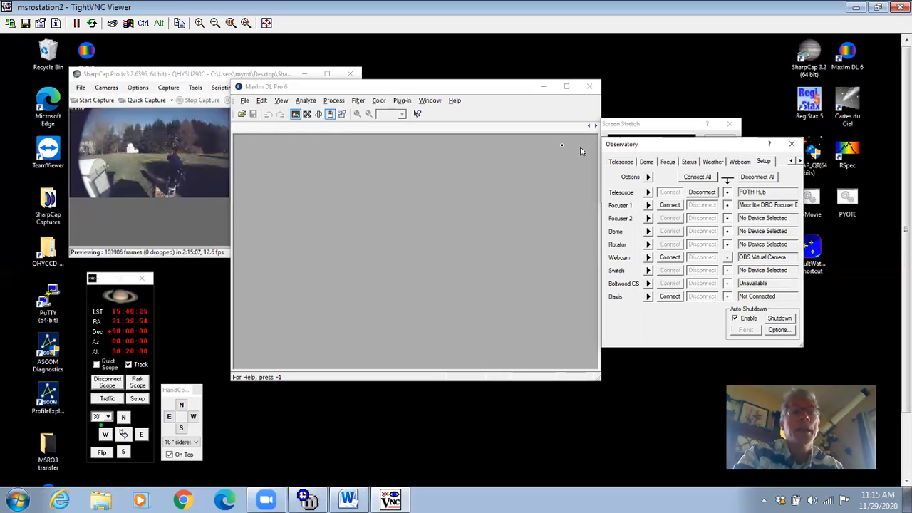
# Step: Connect the ASCOM camera in MaxIm DL's Camera Control and turn its cooler on
pyautogui.click(318, 115)
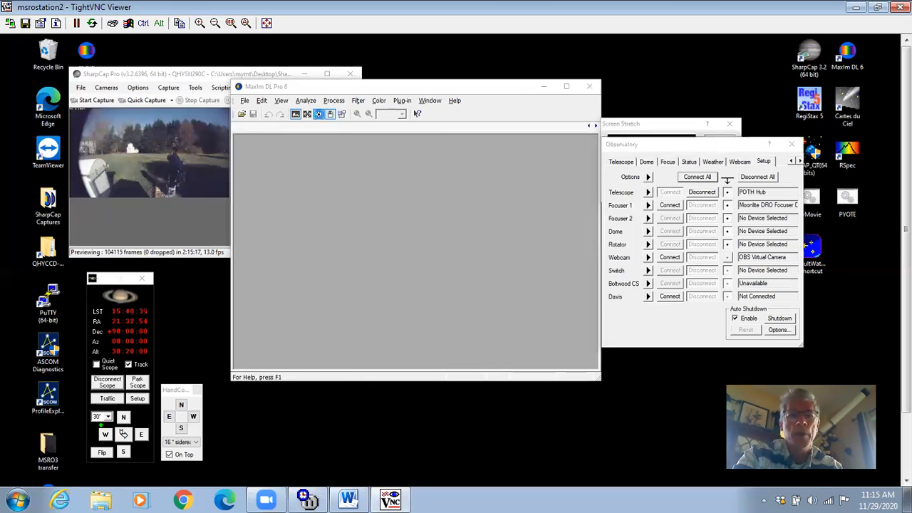
pyautogui.click(684, 351)
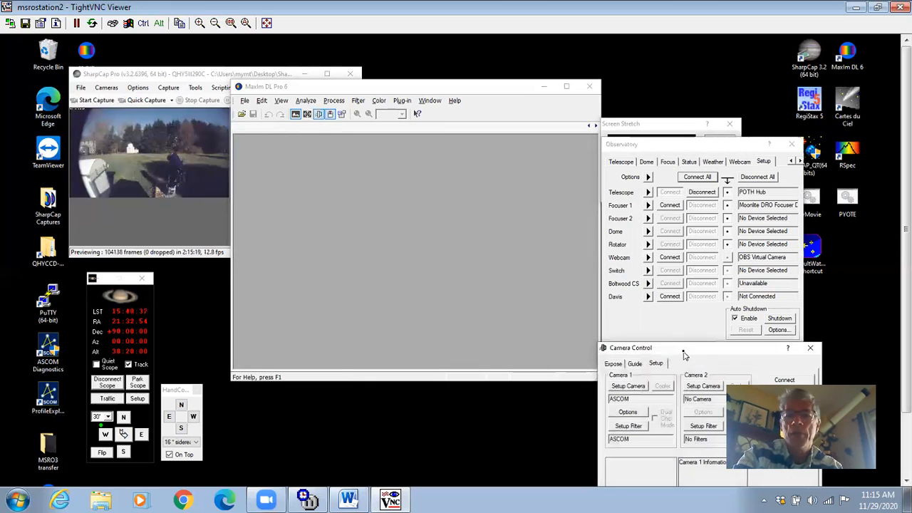
pyautogui.moveTo(683, 354); pyautogui.dragTo(640, 300)
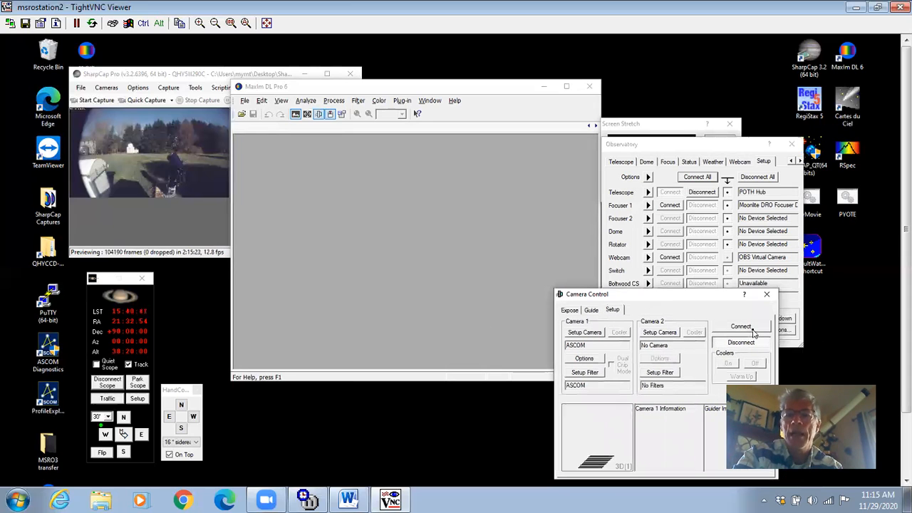
pyautogui.click(753, 333)
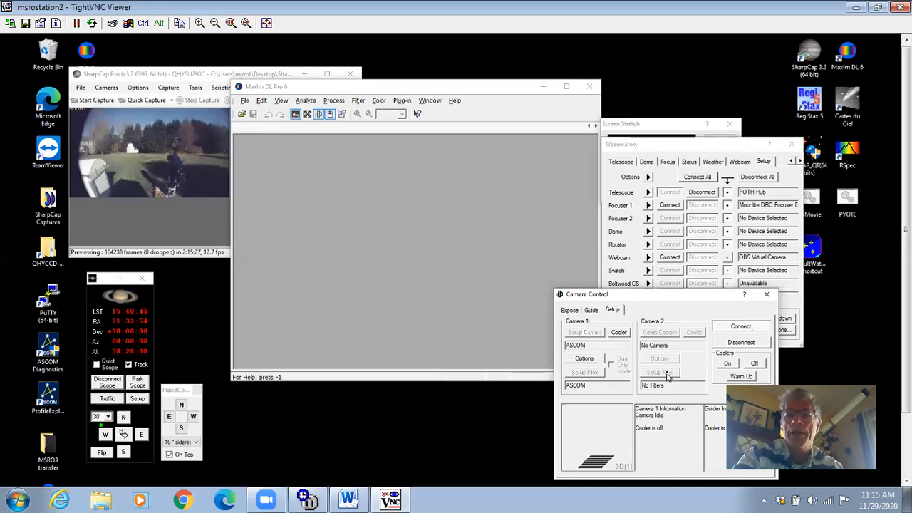
pyautogui.click(730, 364)
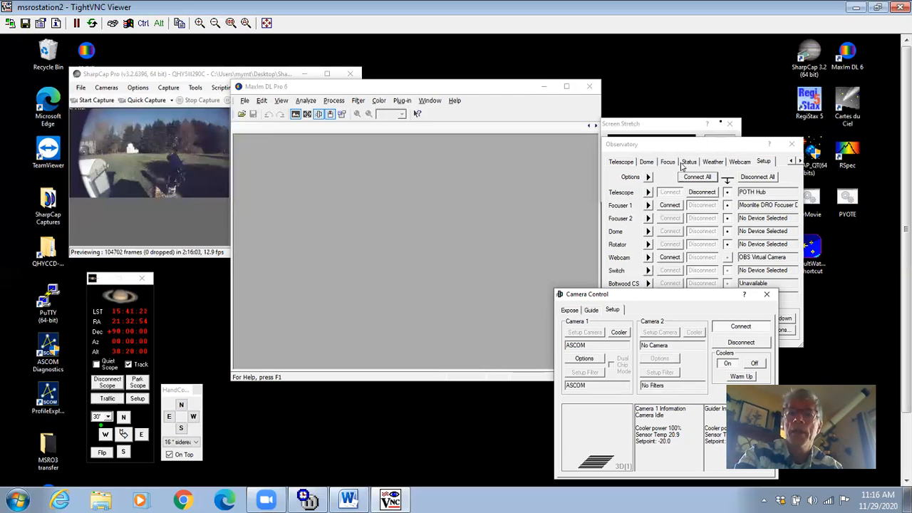
# Step: Switch to Cartes du Ciel, connect it to the POTH telescope driver, and minimize the ASCOM telescope interface
pyautogui.click(845, 116)
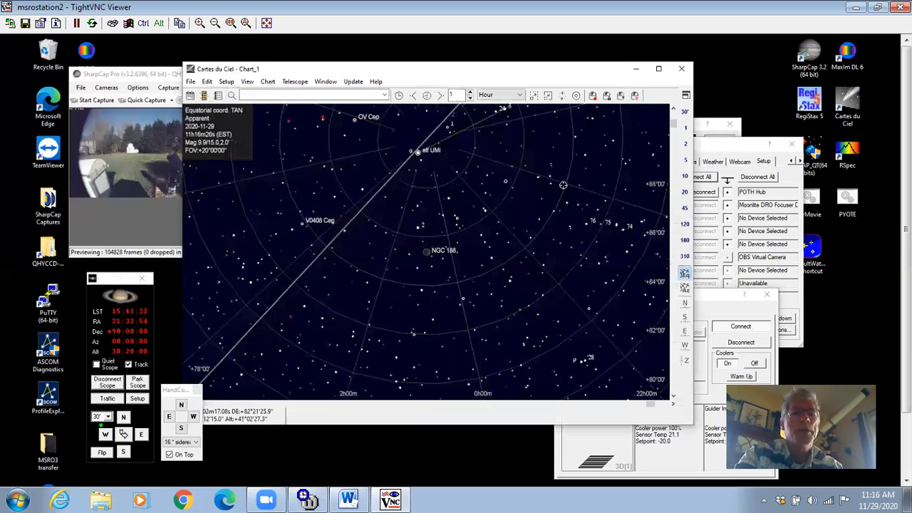
pyautogui.click(295, 82)
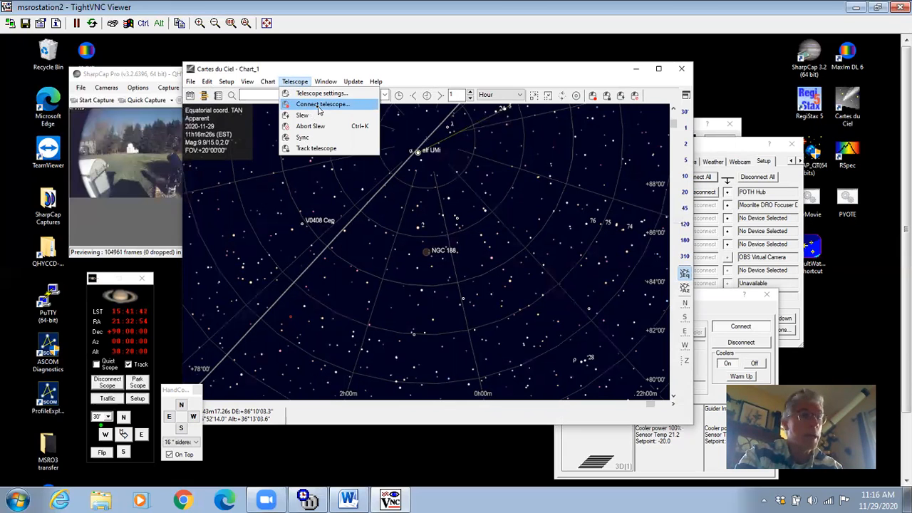
pyautogui.click(318, 107)
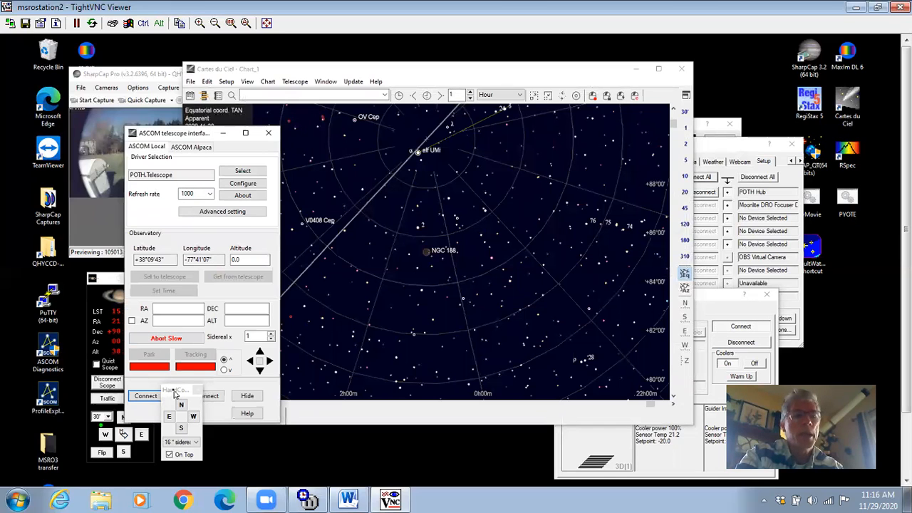
pyautogui.moveTo(175, 394); pyautogui.dragTo(193, 423)
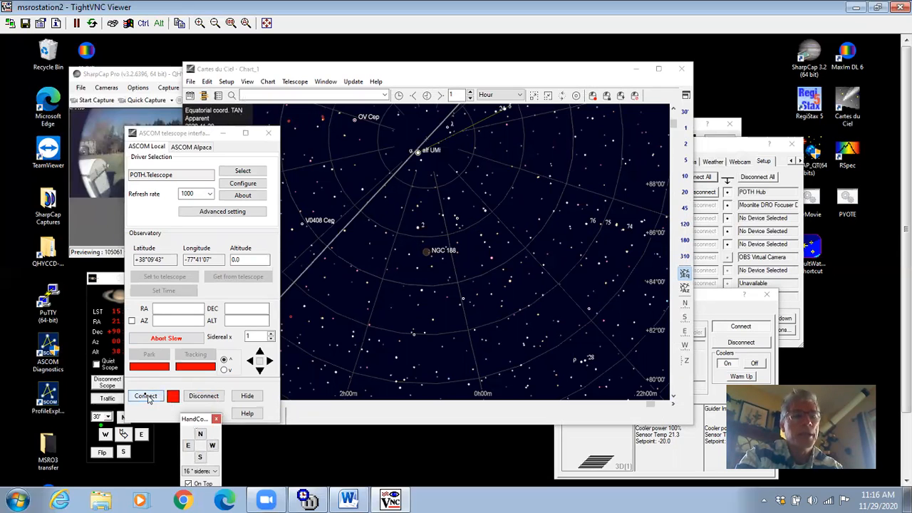
pyautogui.click(142, 397)
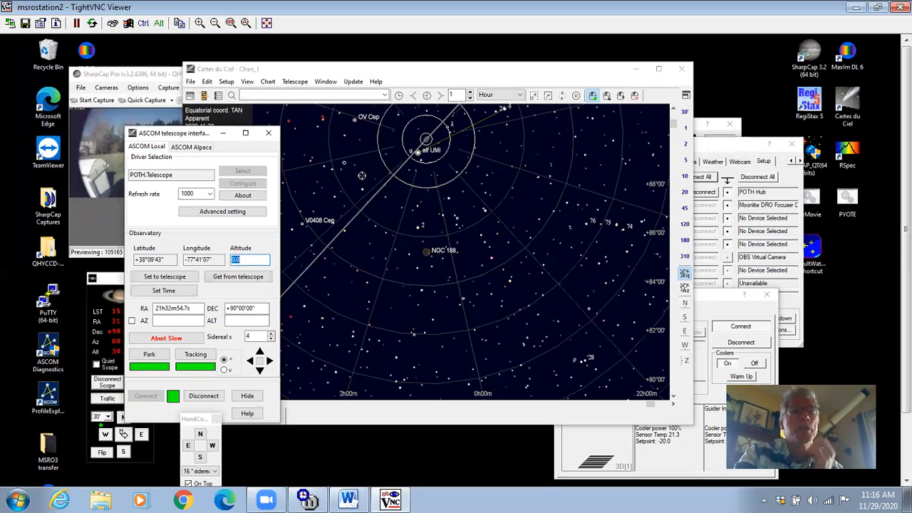
pyautogui.click(219, 136)
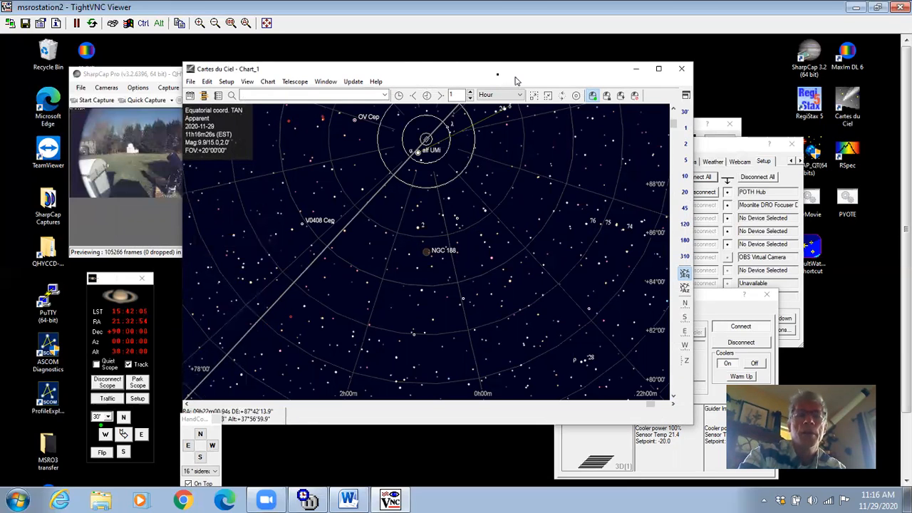
# Step: Move the chart clear of the camera preview, find M13 on it, and slew the telescope to that object
pyautogui.moveTo(491, 70); pyautogui.dragTo(592, 69)
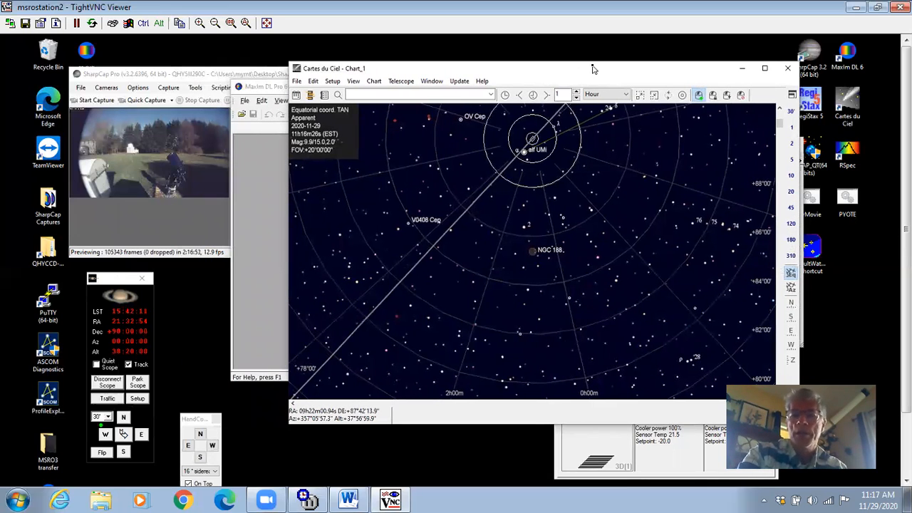
pyautogui.click(427, 94)
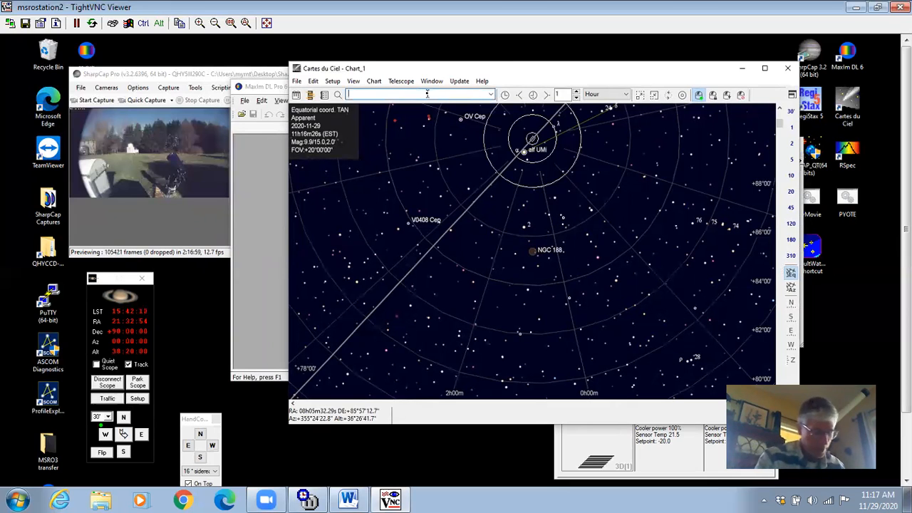
pyautogui.write('M13')
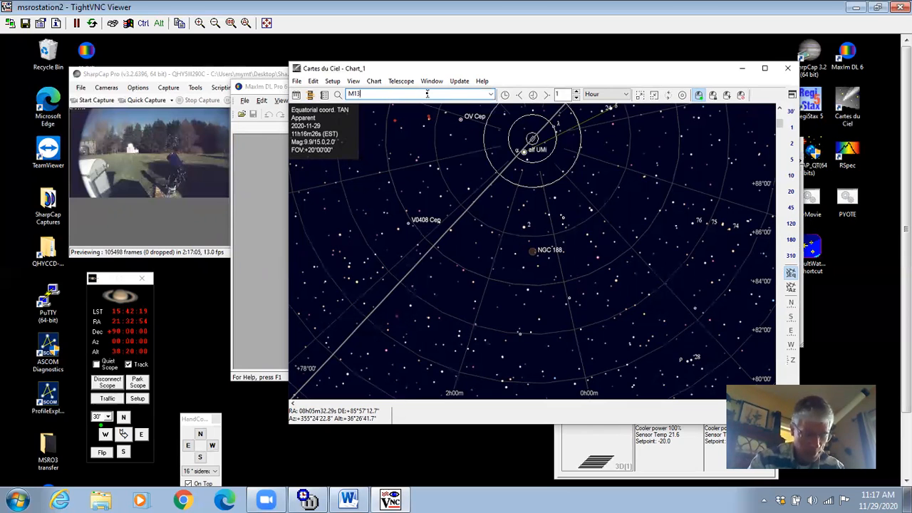
pyautogui.press('Return')
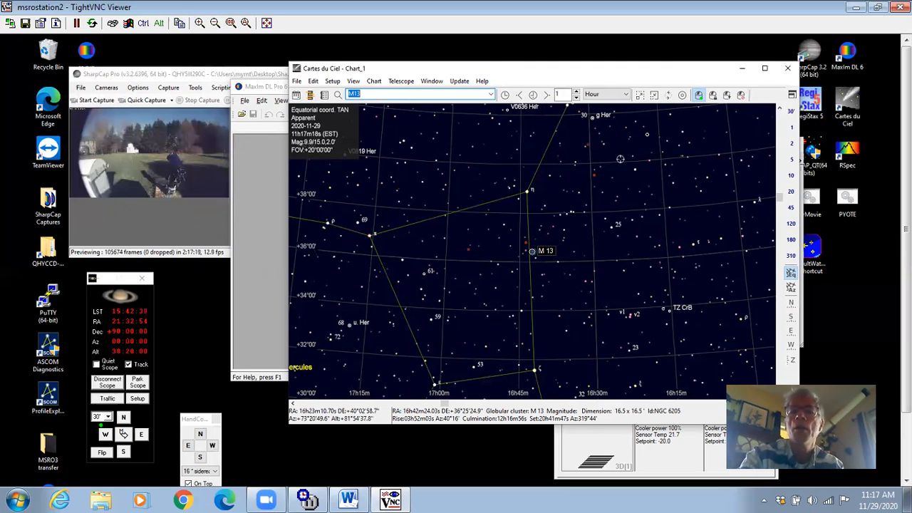
pyautogui.click(728, 96)
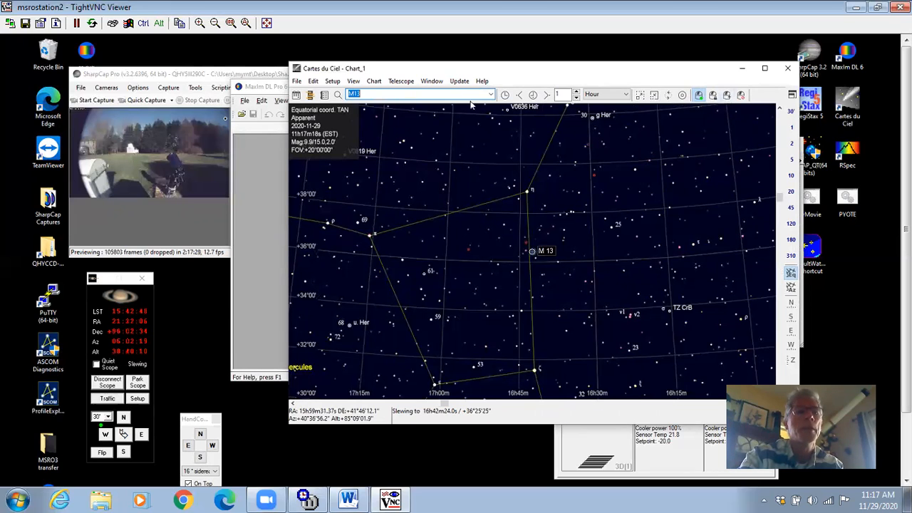
# Step: Enlarge the SharpCap camera preview to watch the telescope slew, restore its size, and switch back to MaxIm DL
pyautogui.click(189, 119)
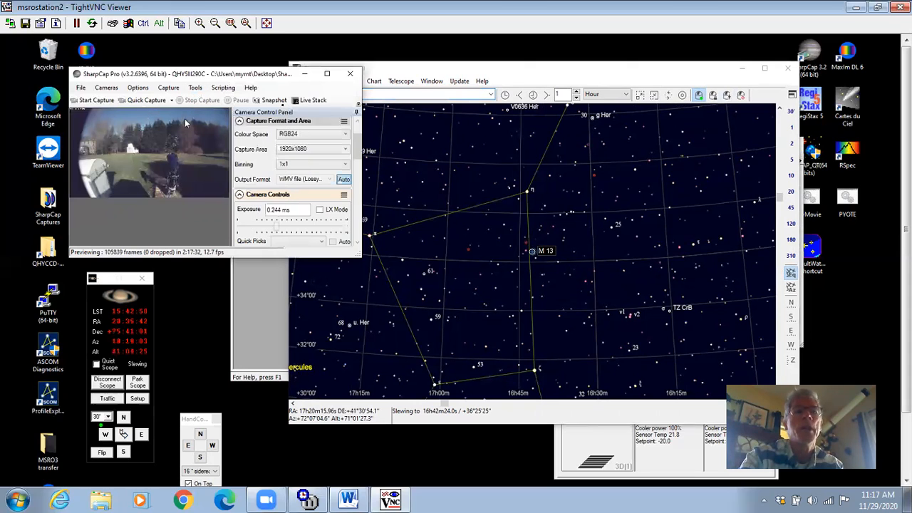
pyautogui.click(329, 75)
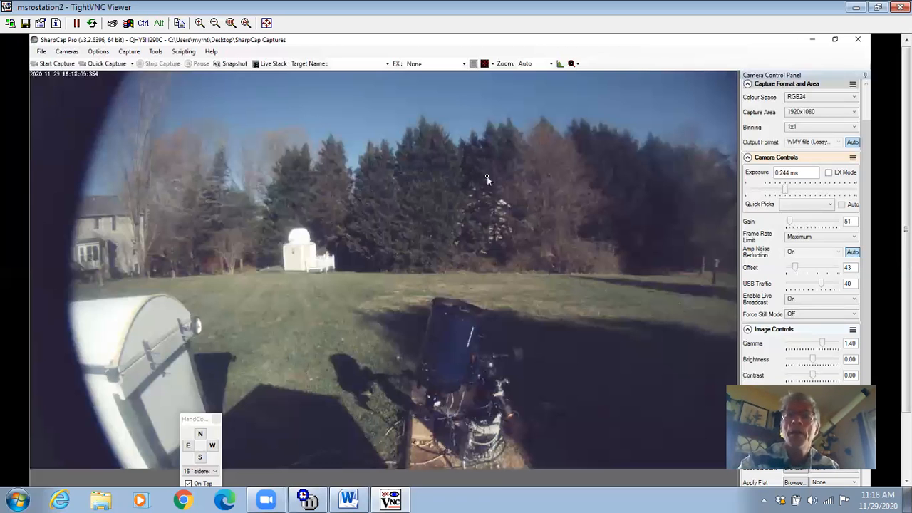
pyautogui.click(835, 40)
pyautogui.doubleClick(836, 46)
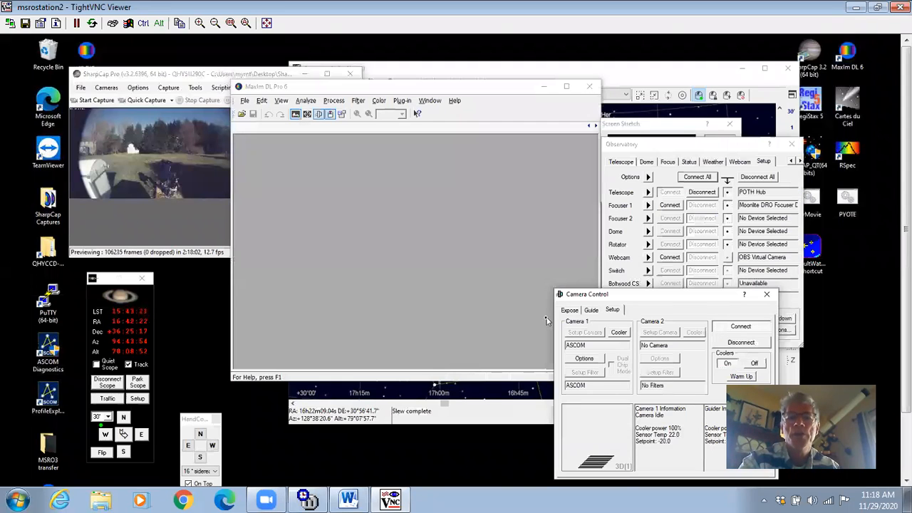
# Step: Show the exposure settings in MaxIm DL's Camera Control, move that window clear, and lower the exposure time
pyautogui.click(569, 311)
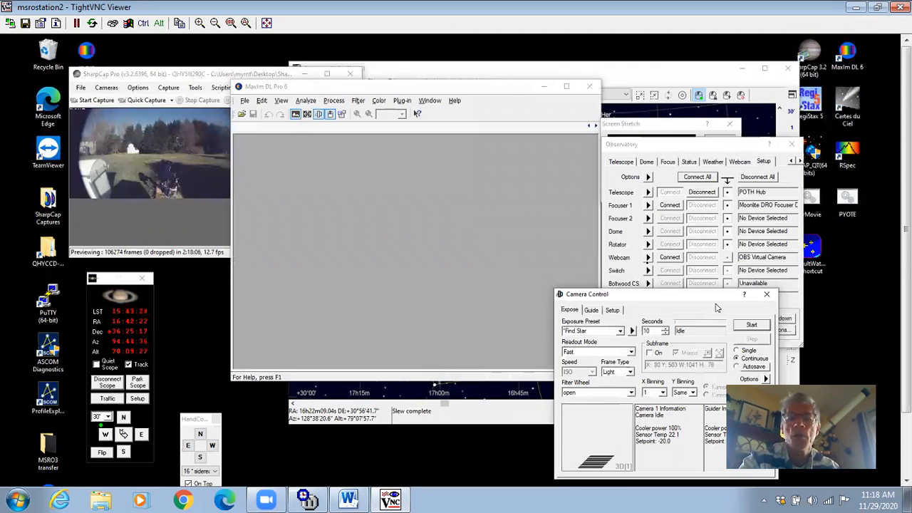
pyautogui.moveTo(717, 305); pyautogui.dragTo(640, 259)
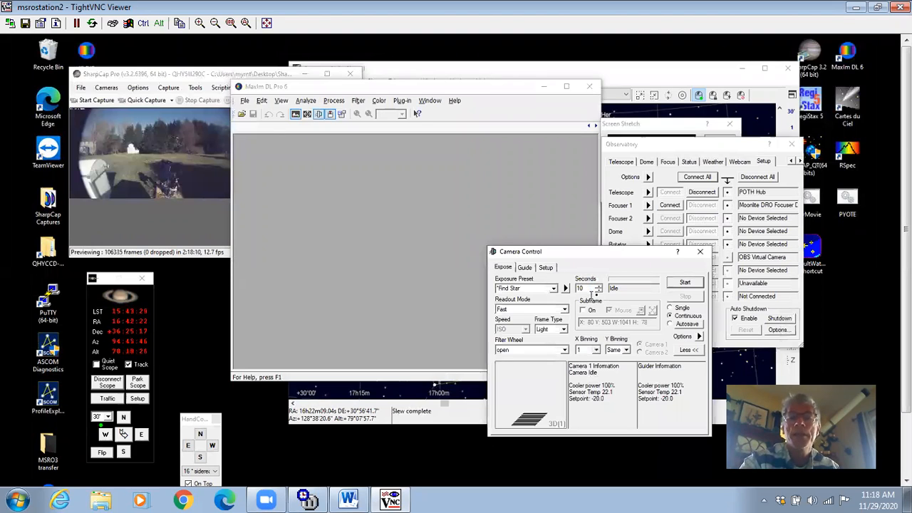
pyautogui.click(598, 292)
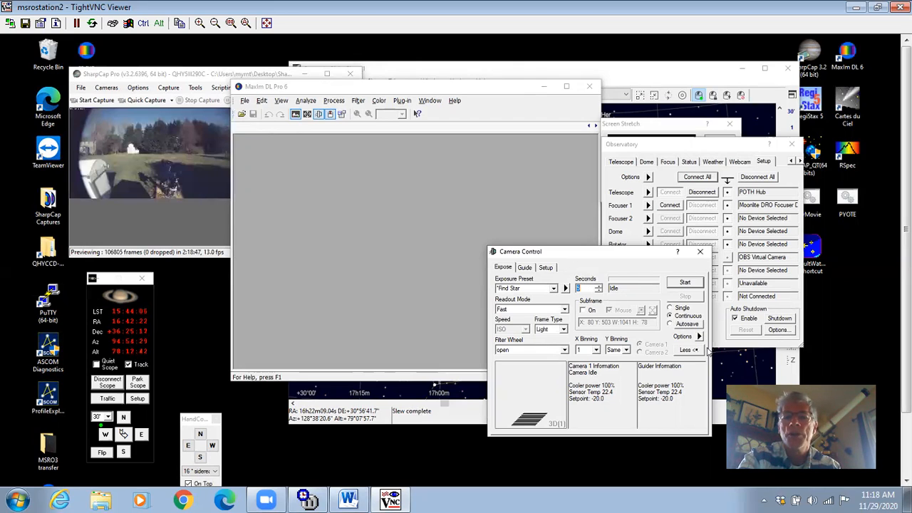
# Step: Turn off the camera cooler, disconnect the camera, and close the Camera Control window
pyautogui.click(546, 270)
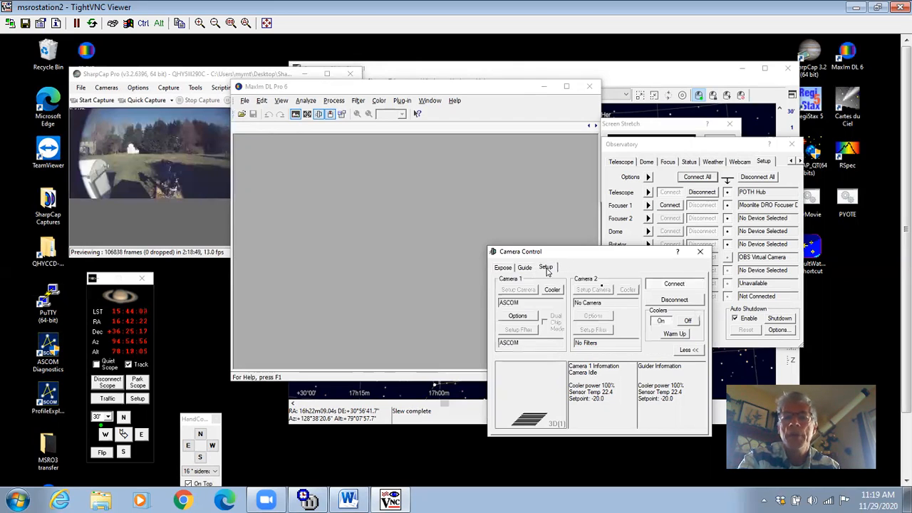
pyautogui.click(689, 322)
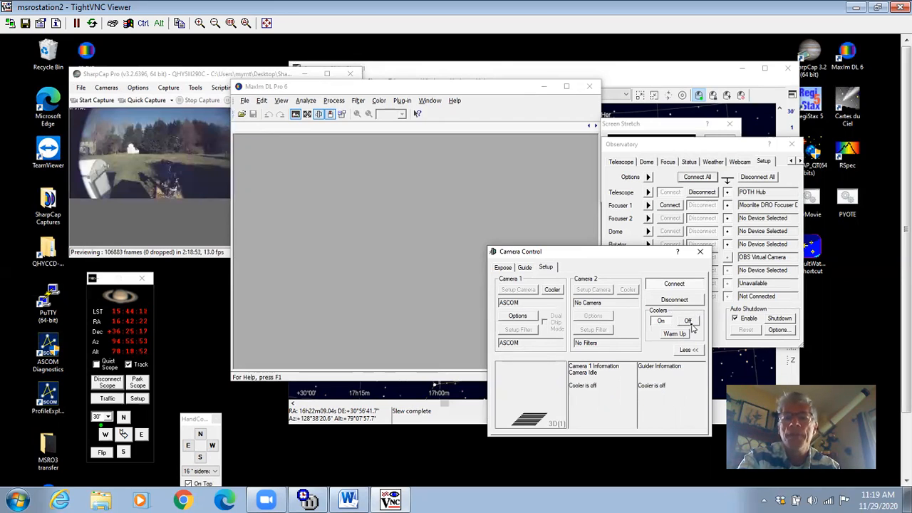
pyautogui.click(683, 301)
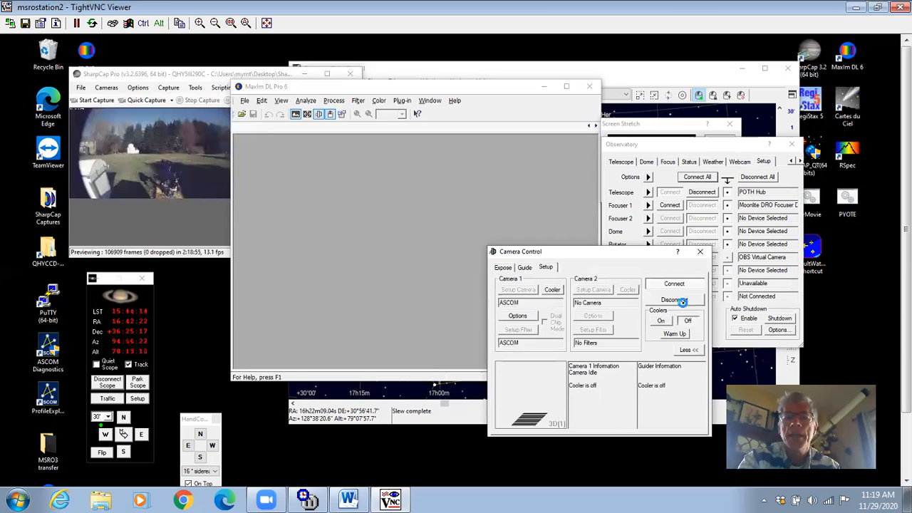
pyautogui.click(701, 253)
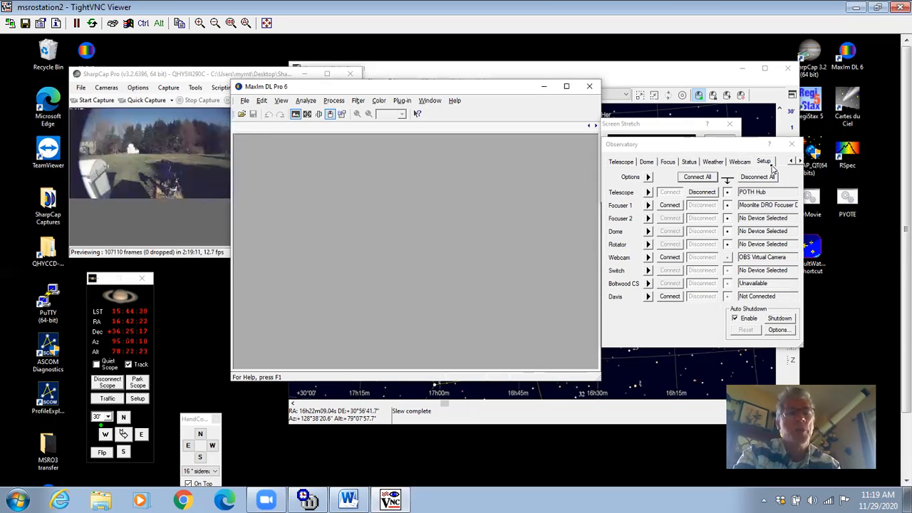
# Step: Park the telescope from the POTH hub and watch its movement in the enlarged SharpCap camera preview
pyautogui.moveTo(757, 146); pyautogui.dragTo(725, 154)
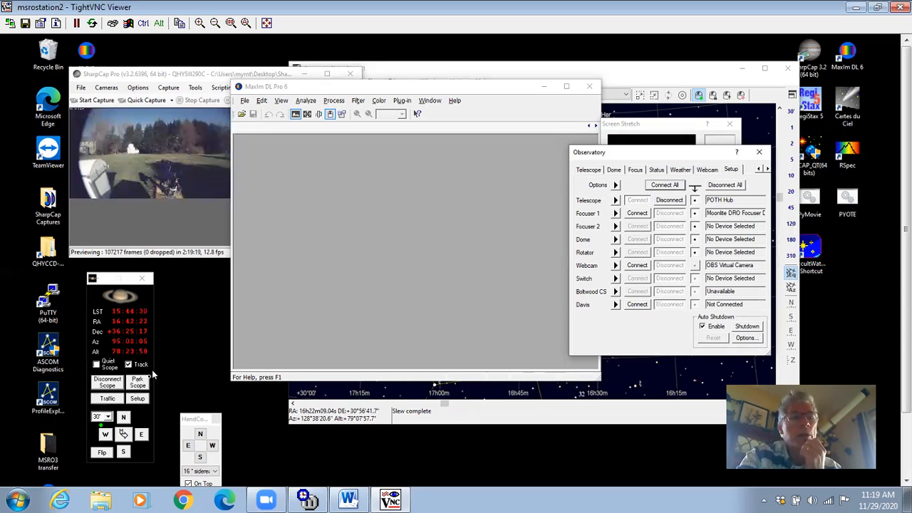
pyautogui.click(135, 385)
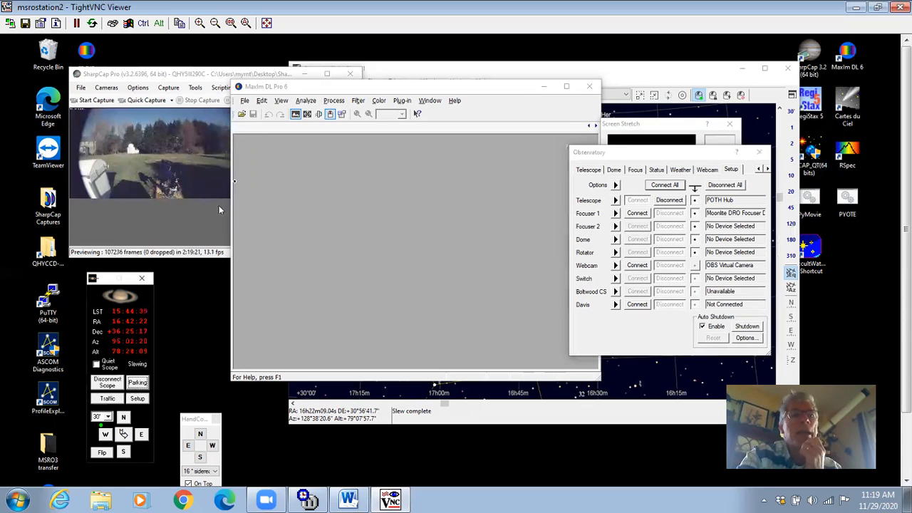
pyautogui.click(216, 77)
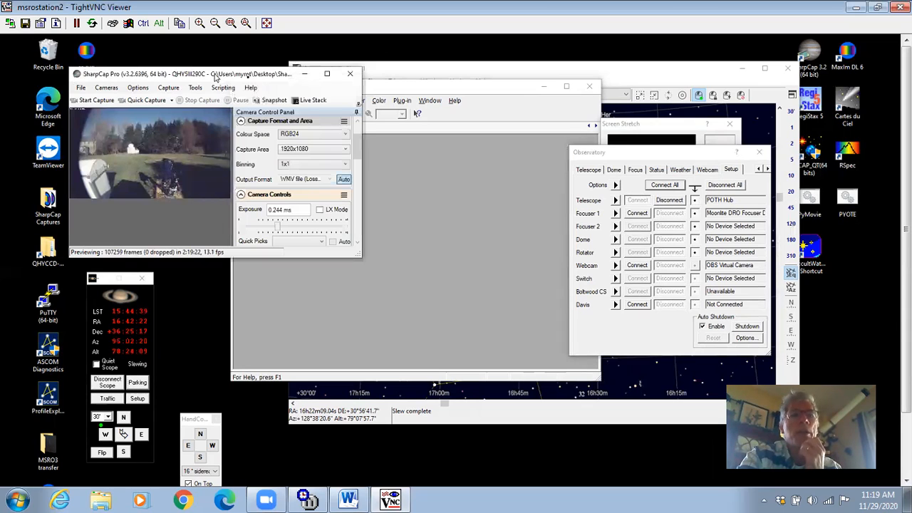
pyautogui.click(328, 74)
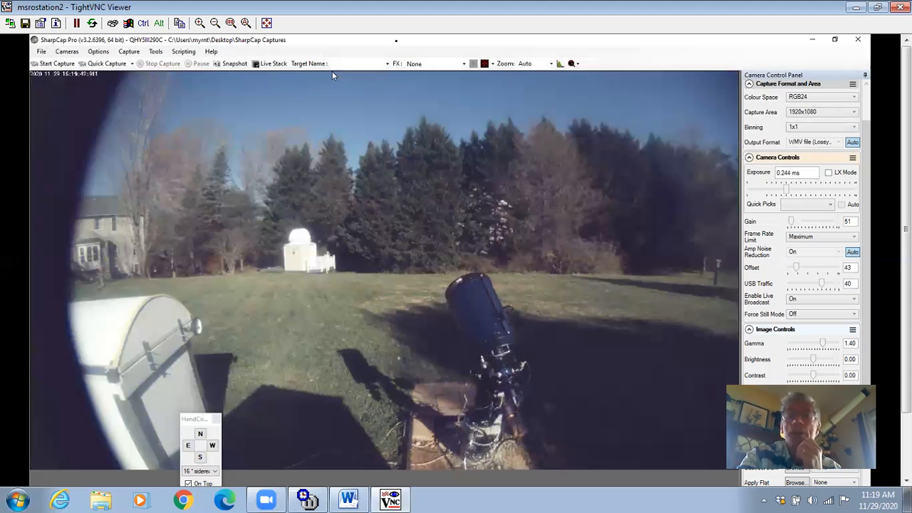
pyautogui.click(834, 41)
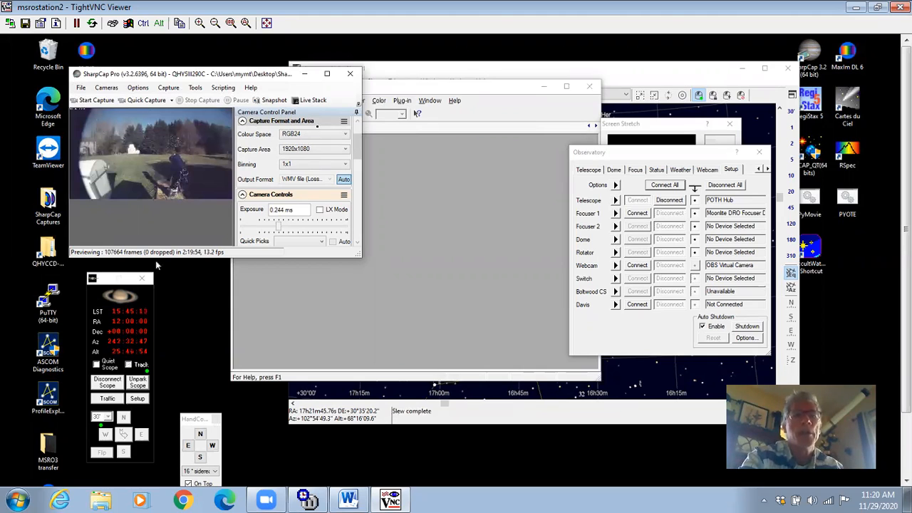
pyautogui.click(328, 74)
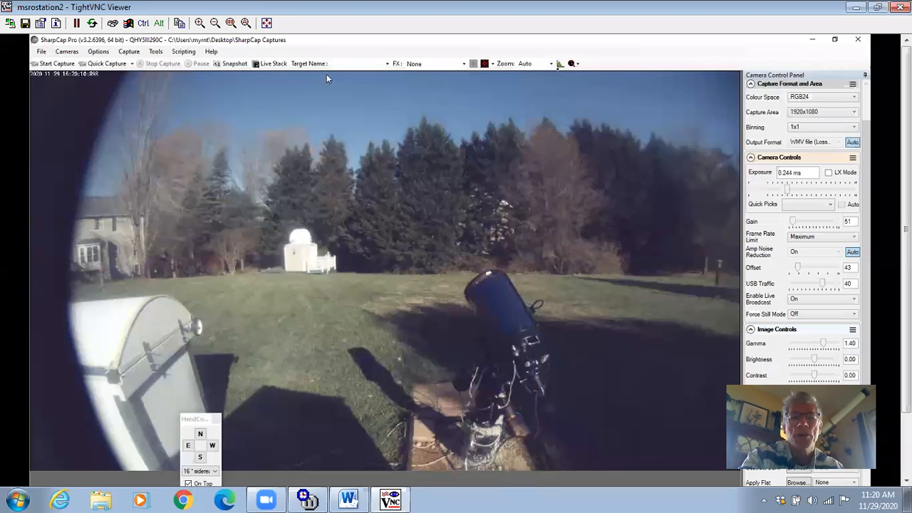
pyautogui.click(836, 39)
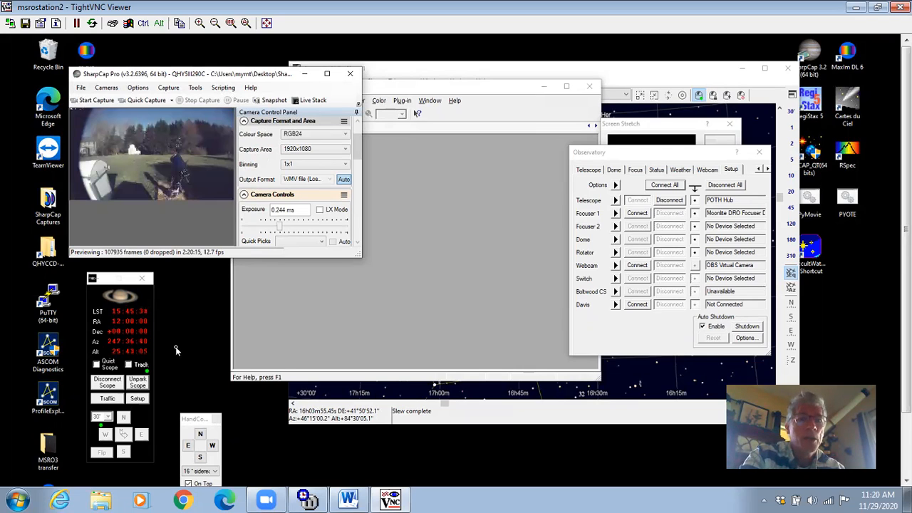
# Step: Switch to Cartes du Ciel and have the chart track the parked telescope's position
pyautogui.click(634, 383)
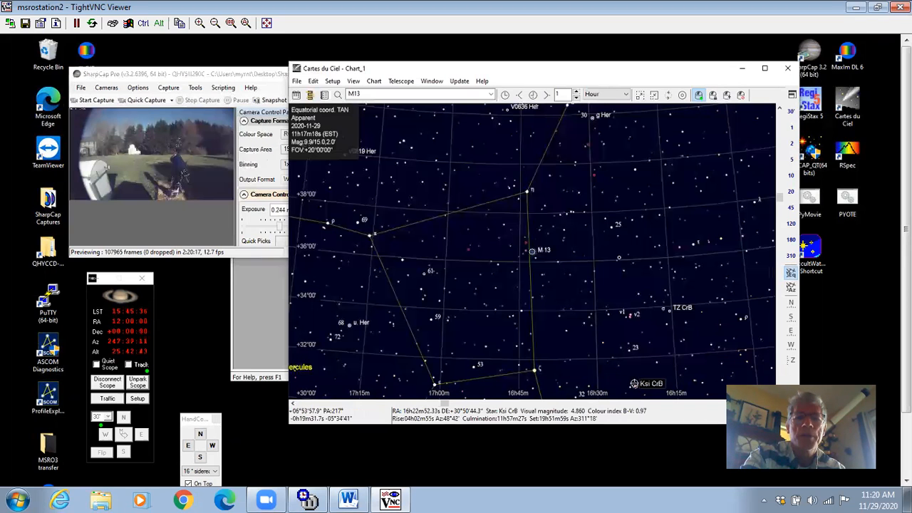
pyautogui.click(402, 82)
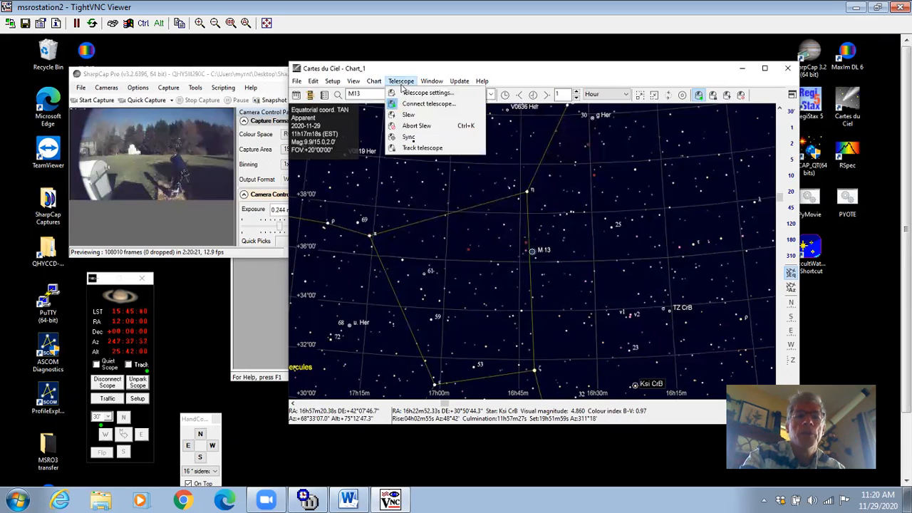
pyautogui.click(417, 149)
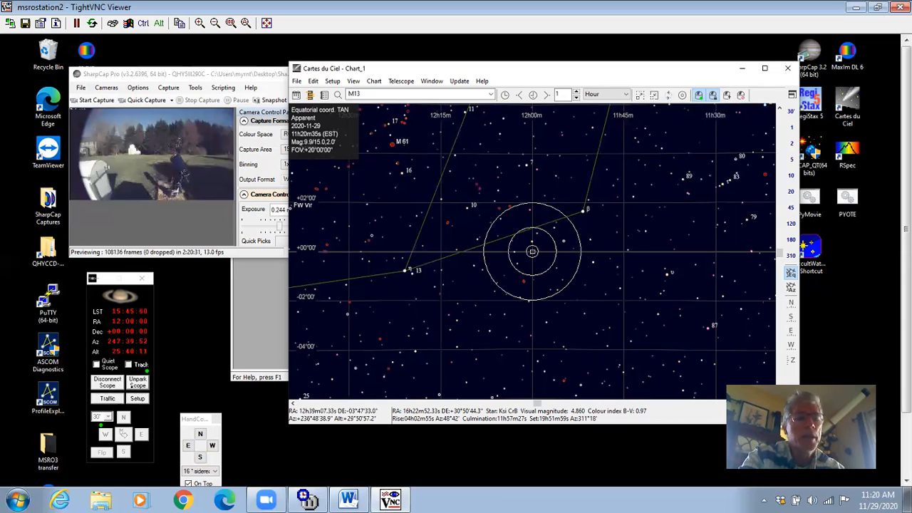
# Step: Disconnect the scope in the POTH hub, dismiss the sky chart's message, and connect the scope again
pyautogui.click(118, 384)
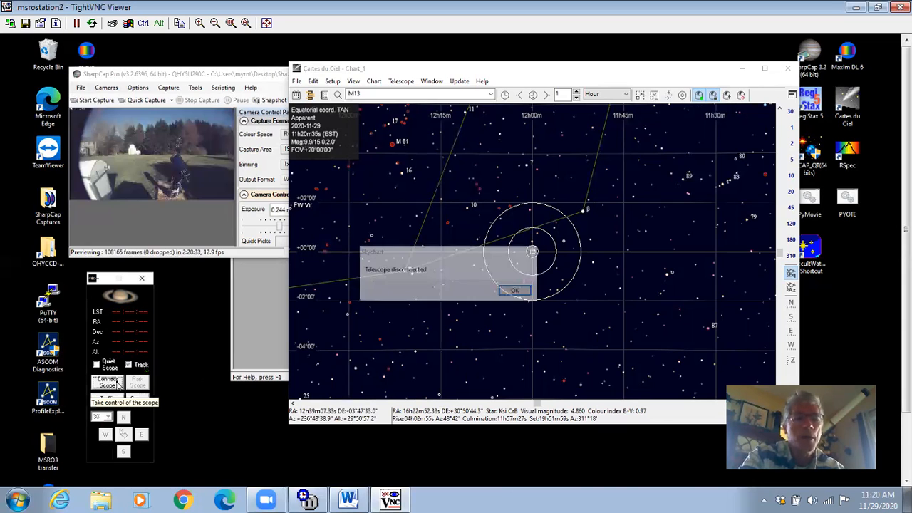
pyautogui.click(520, 291)
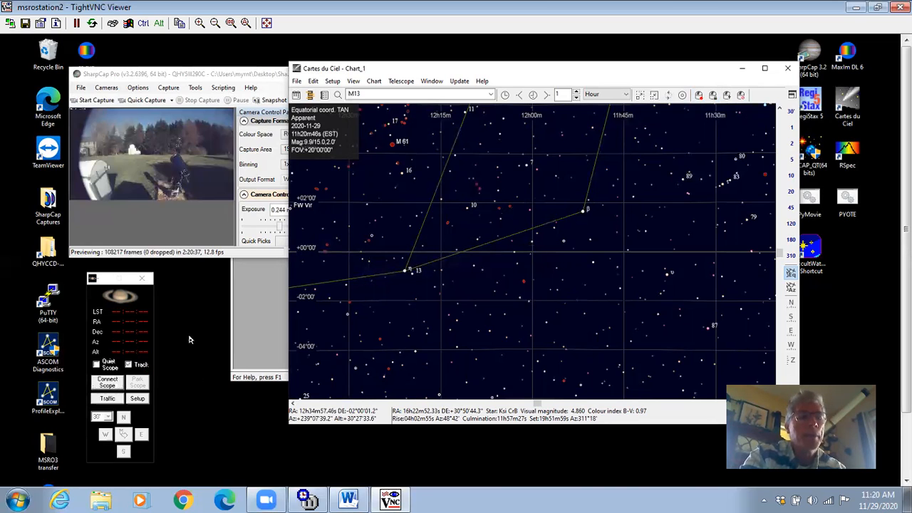
pyautogui.click(110, 380)
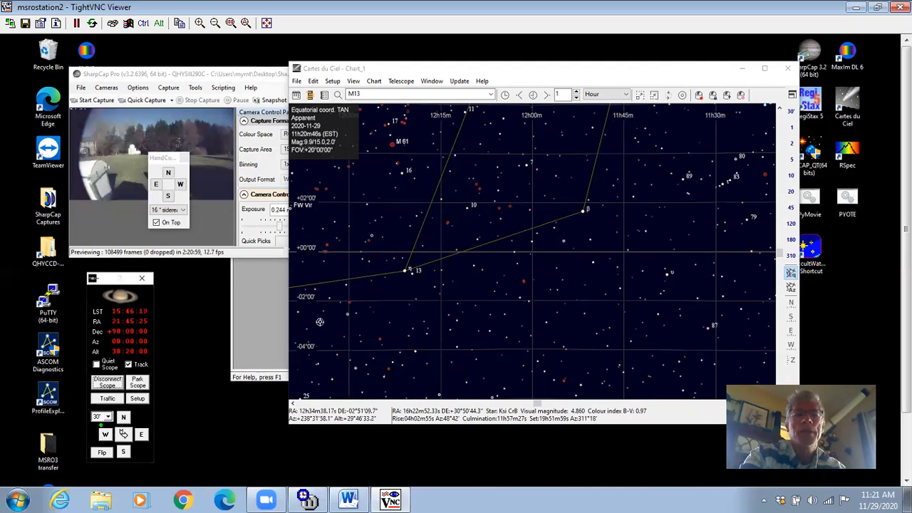
# Step: Reconnect Cartes du Ciel to the POTH telescope through the ASCOM telescope interface and restore that window's size
pyautogui.click(401, 82)
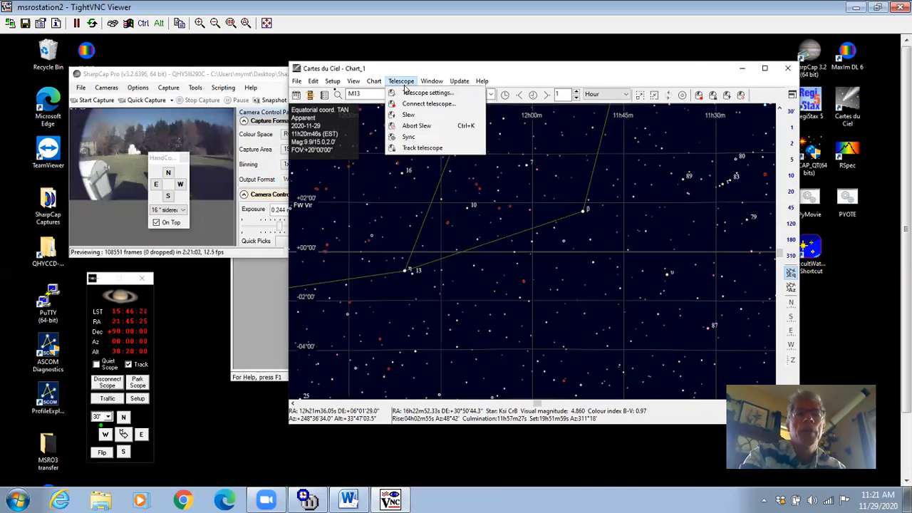
pyautogui.click(412, 104)
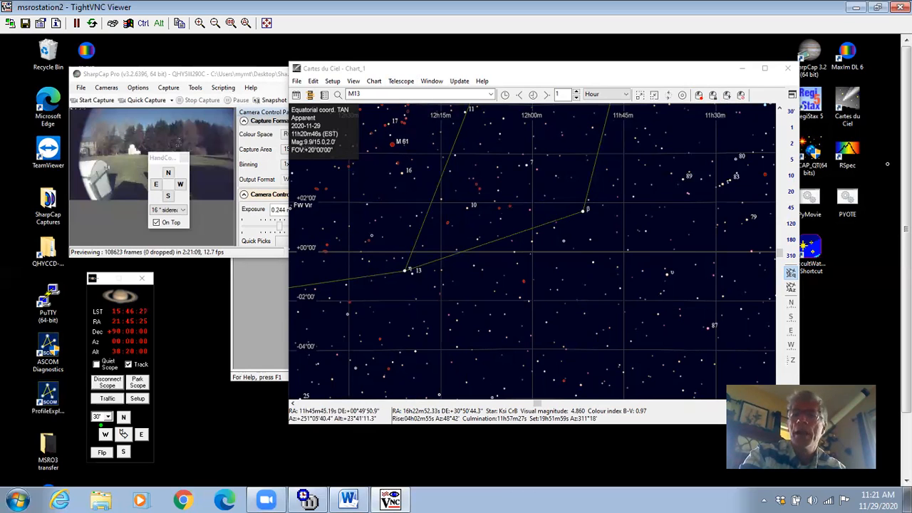
pyautogui.moveTo(906, 183); pyautogui.dragTo(906, 245)
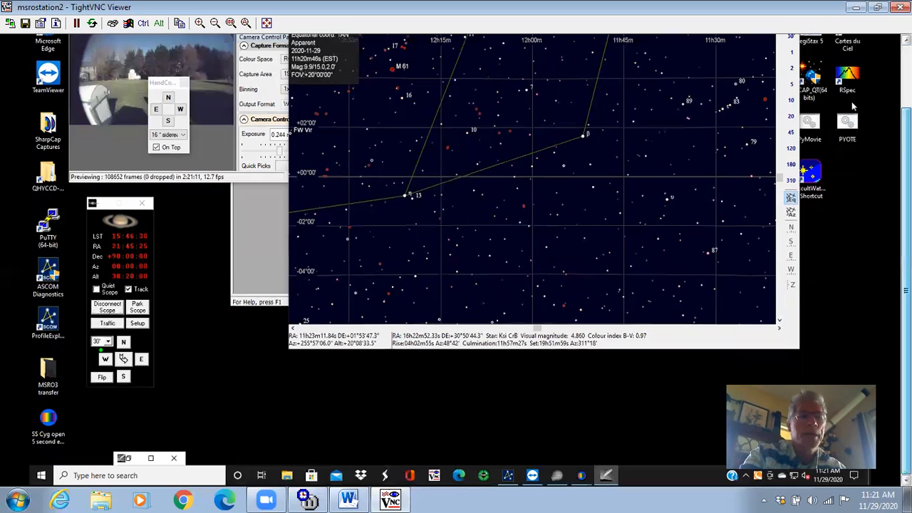
pyautogui.click(150, 458)
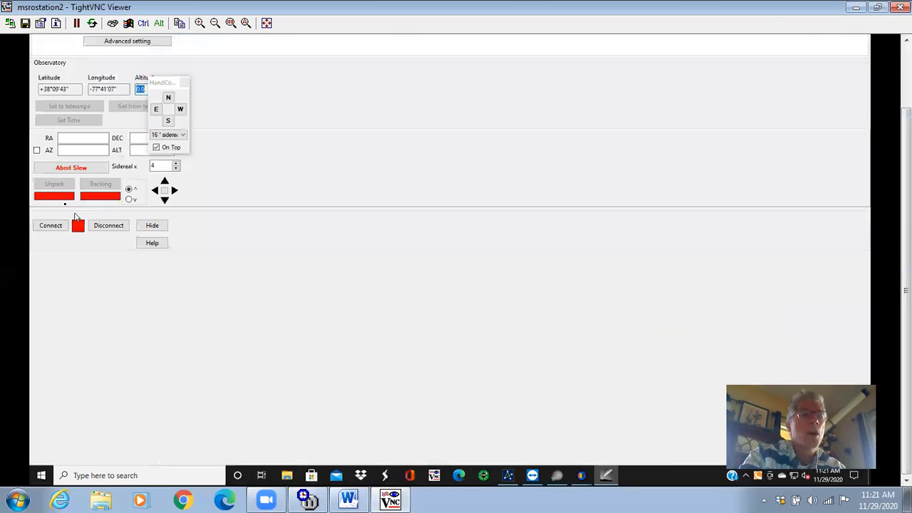
pyautogui.click(48, 226)
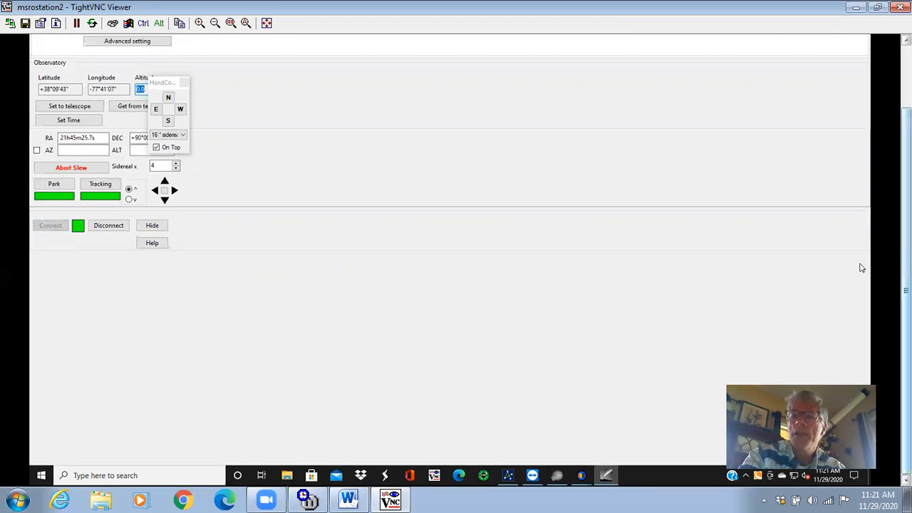
pyautogui.scroll(2, 861, 268)
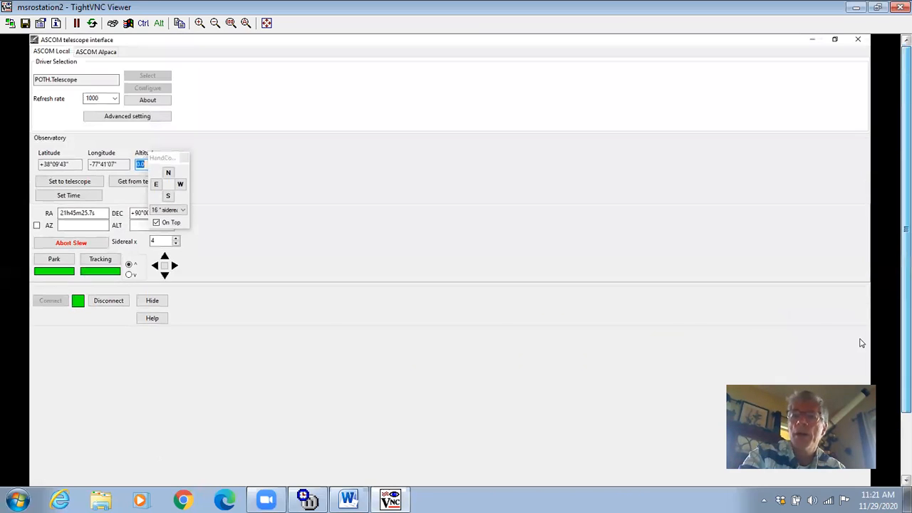
pyautogui.click(838, 41)
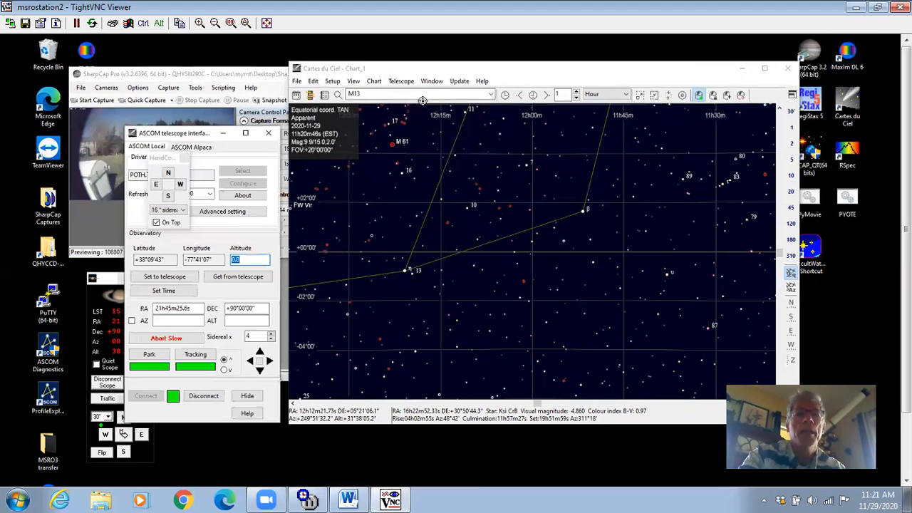
# Step: Track the reconnected telescope on the chart and move the ASCOM interface and hand control clear of the camera preview
pyautogui.click(401, 81)
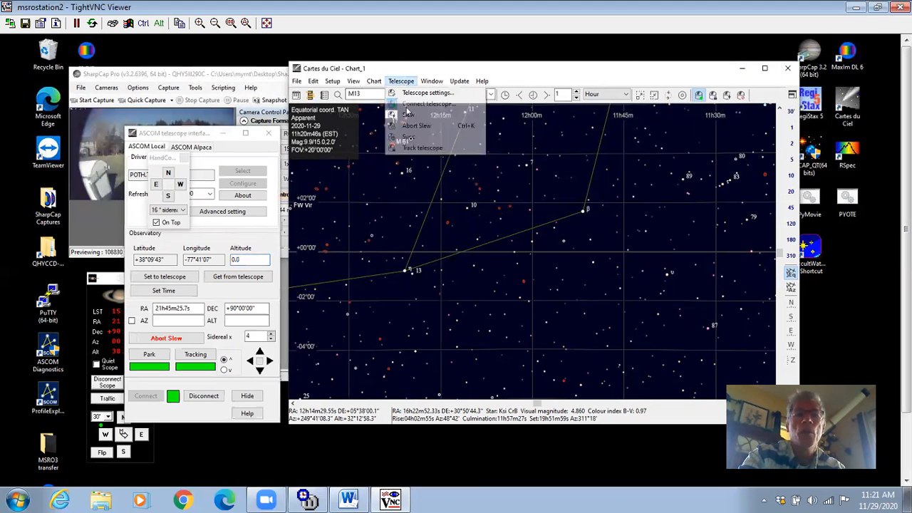
pyautogui.click(420, 149)
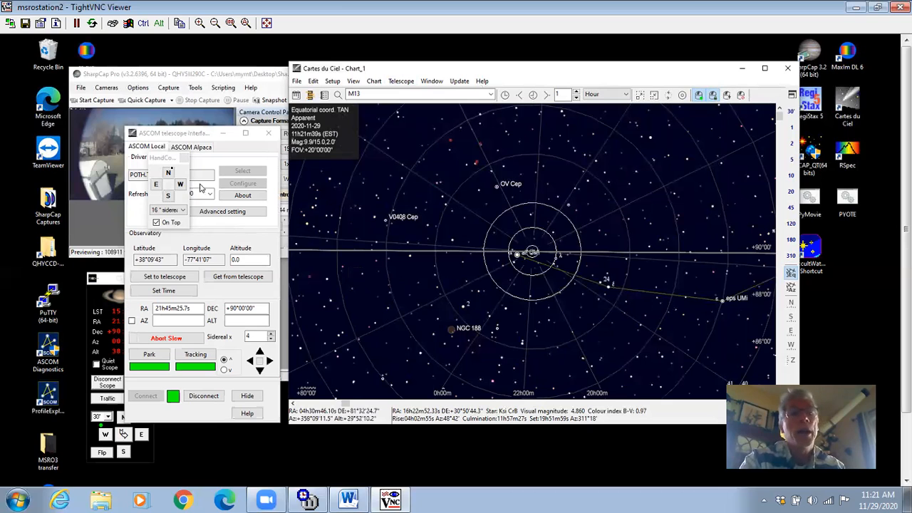
pyautogui.moveTo(176, 137); pyautogui.dragTo(254, 322)
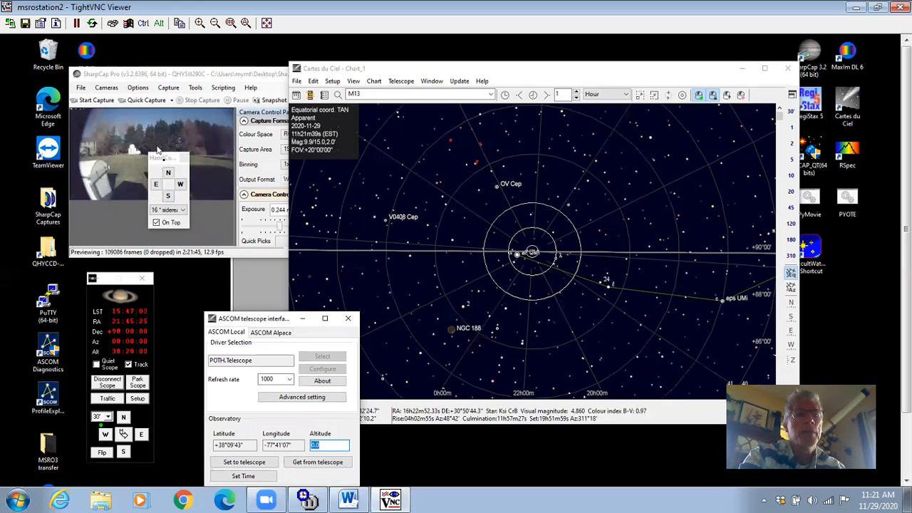
pyautogui.moveTo(159, 157); pyautogui.dragTo(181, 325)
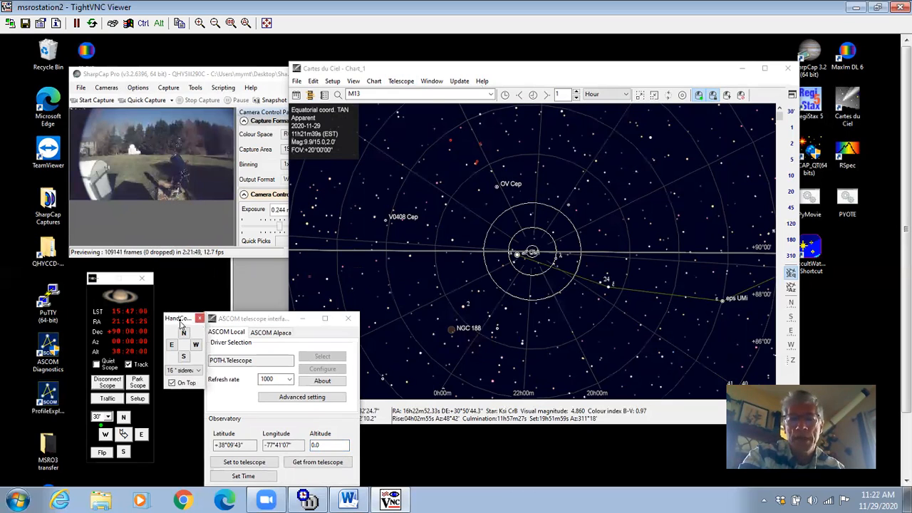